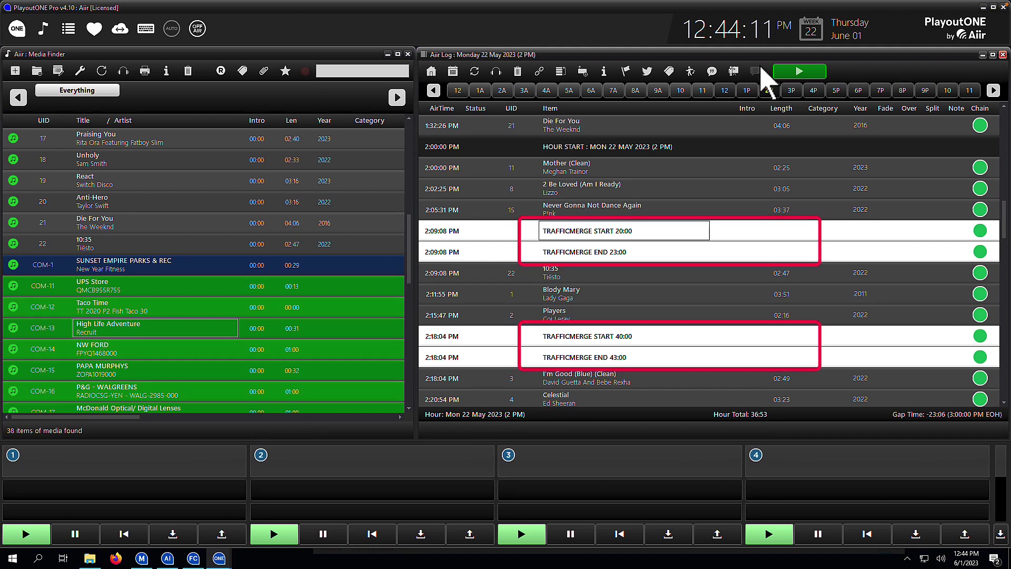
left_click(725, 90)
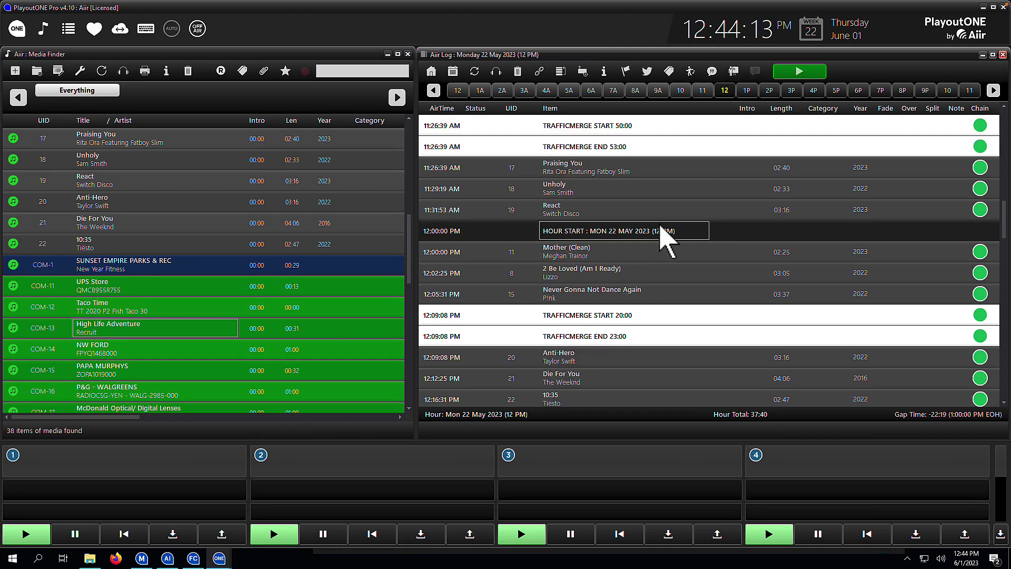
scroll(660, 226, "down", 2)
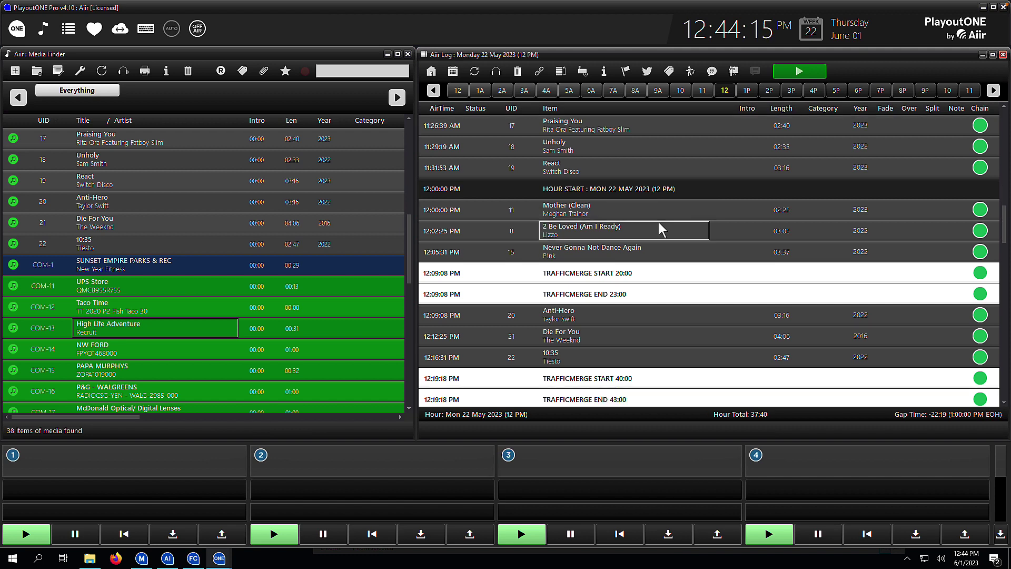
scroll(658, 222, "down", 2)
scroll(659, 222, "down", 4)
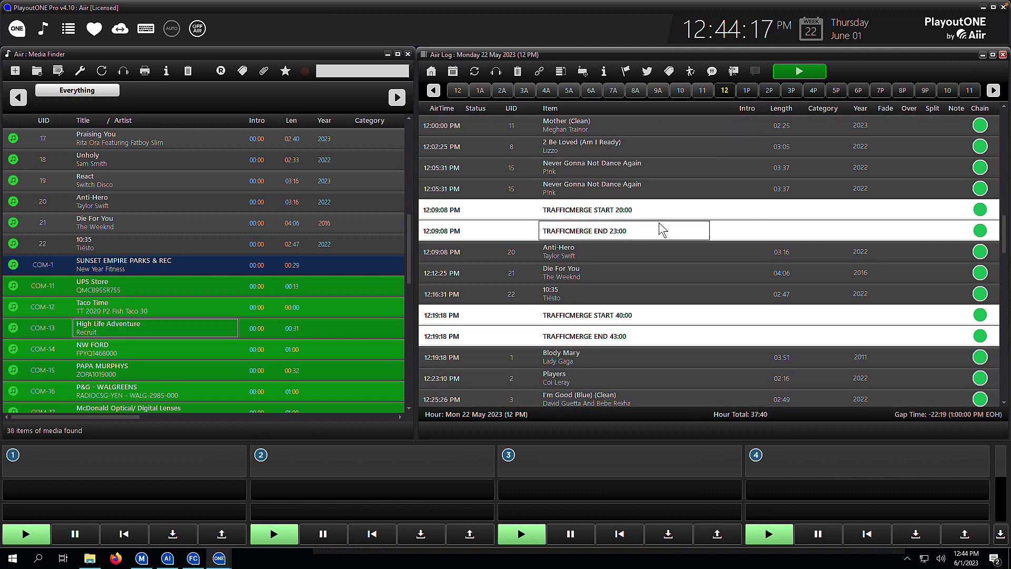
scroll(659, 222, "down", 3)
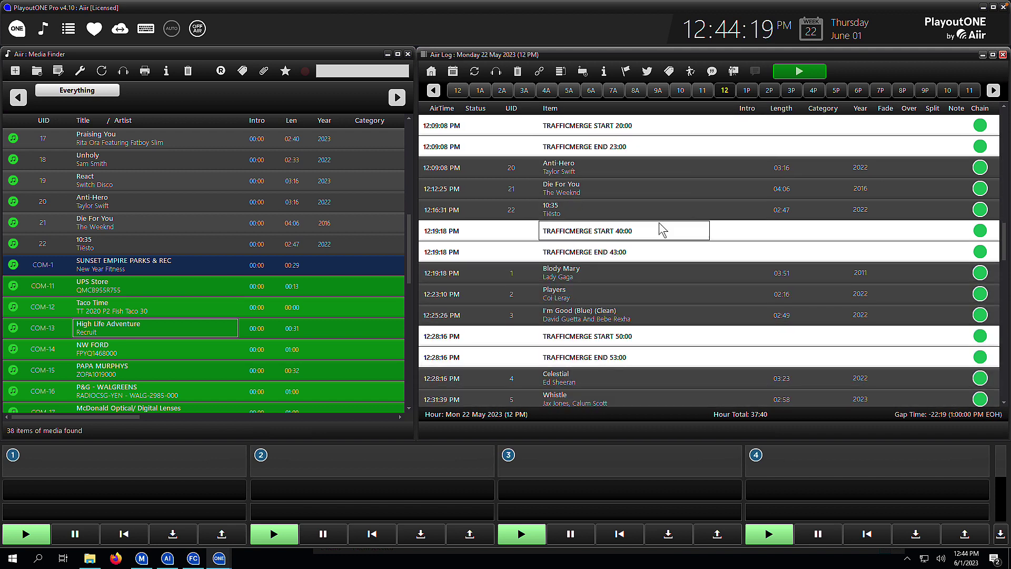
scroll(661, 226, "up", 1)
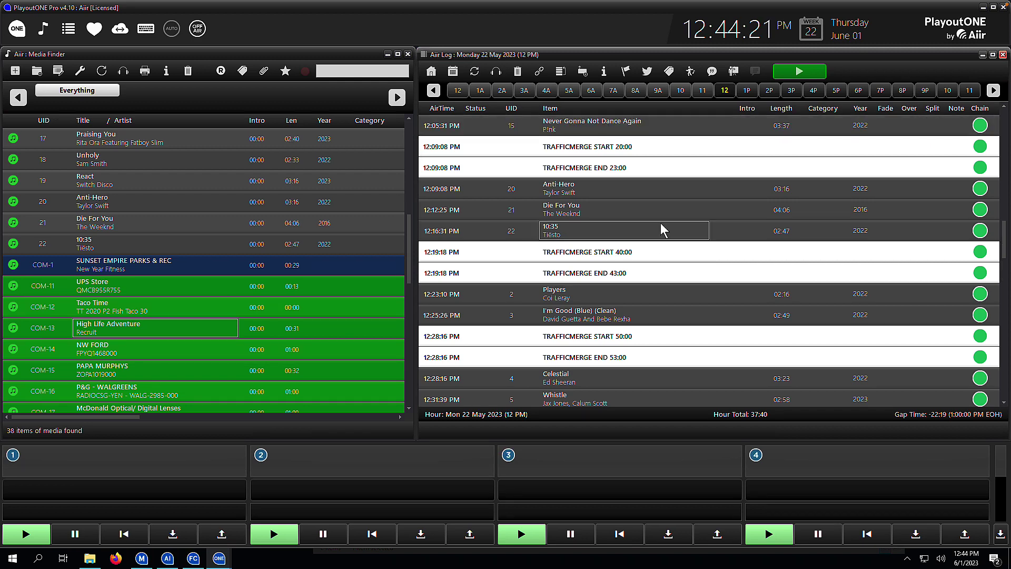
Open the 20230522 traffic file from the Desktop in Notepad and narrow its window to show the spot times
left_click(89, 558)
left_click(352, 294)
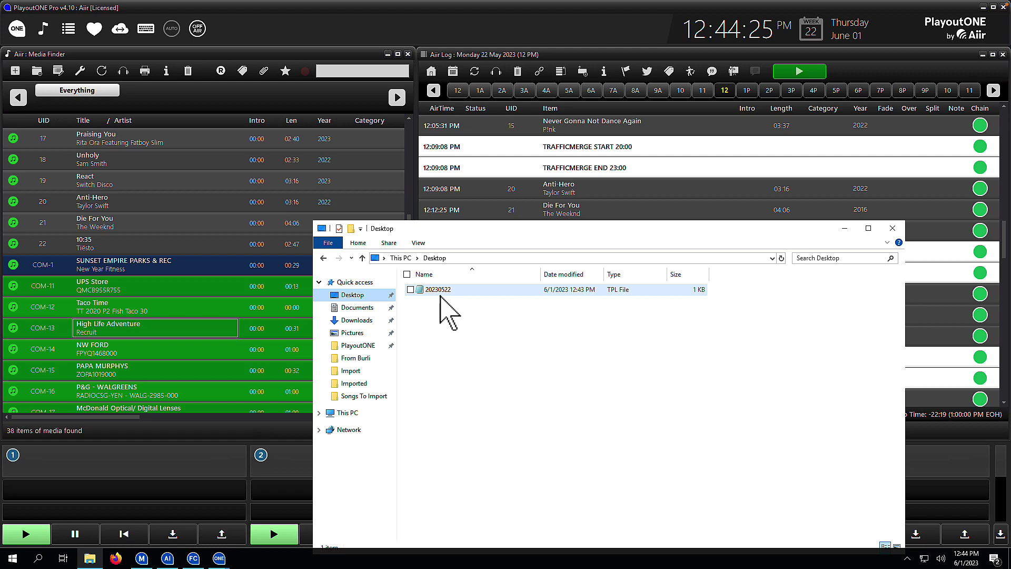
double_click(438, 290)
left_click(842, 228)
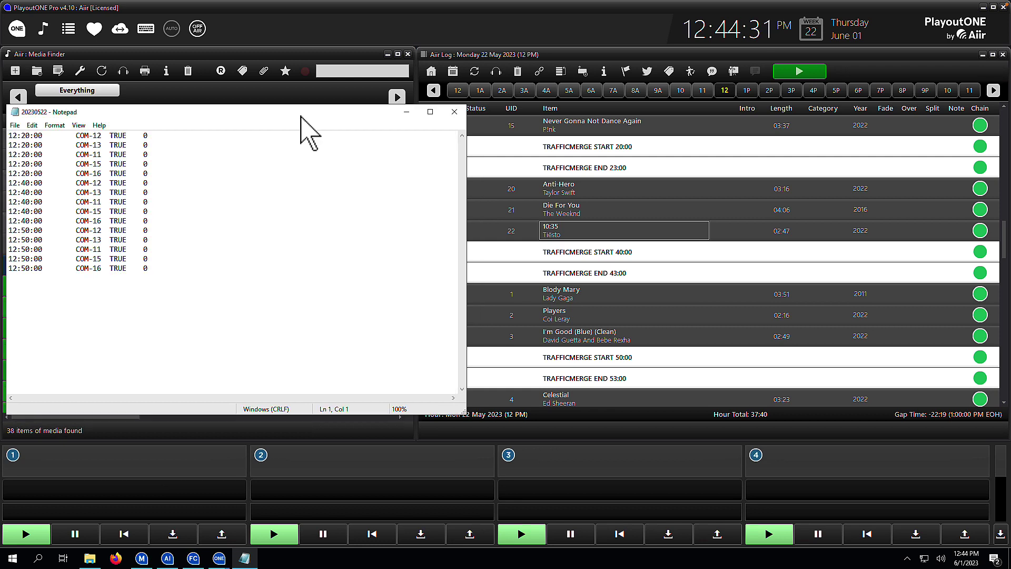
left_click_drag(467, 124, 388, 125)
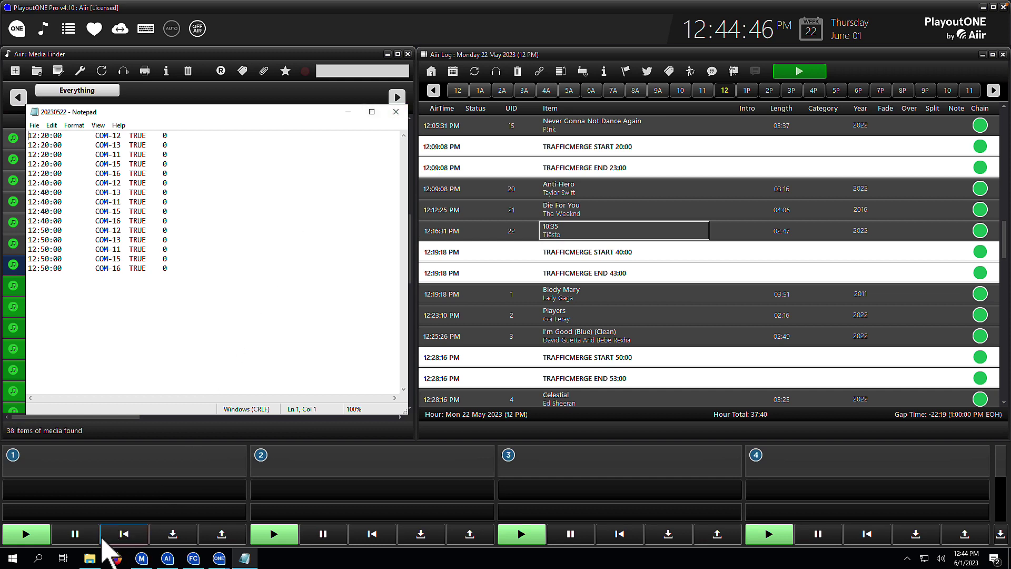
Paste the 20230522 file from the Desktop into D:\PlayoutONE\Import\Traffic Import
left_click(90, 558)
left_click(485, 289)
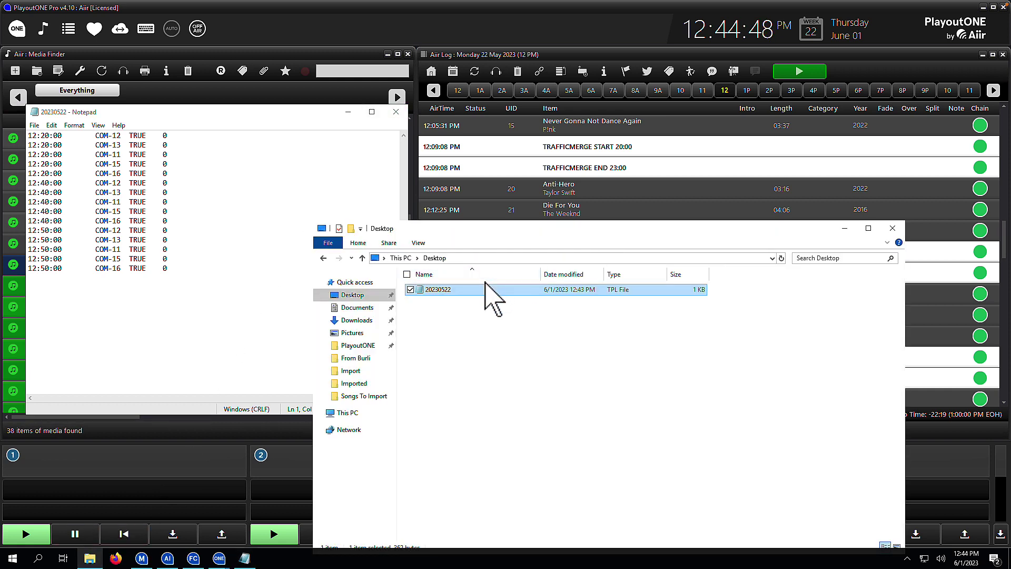
left_click(368, 412)
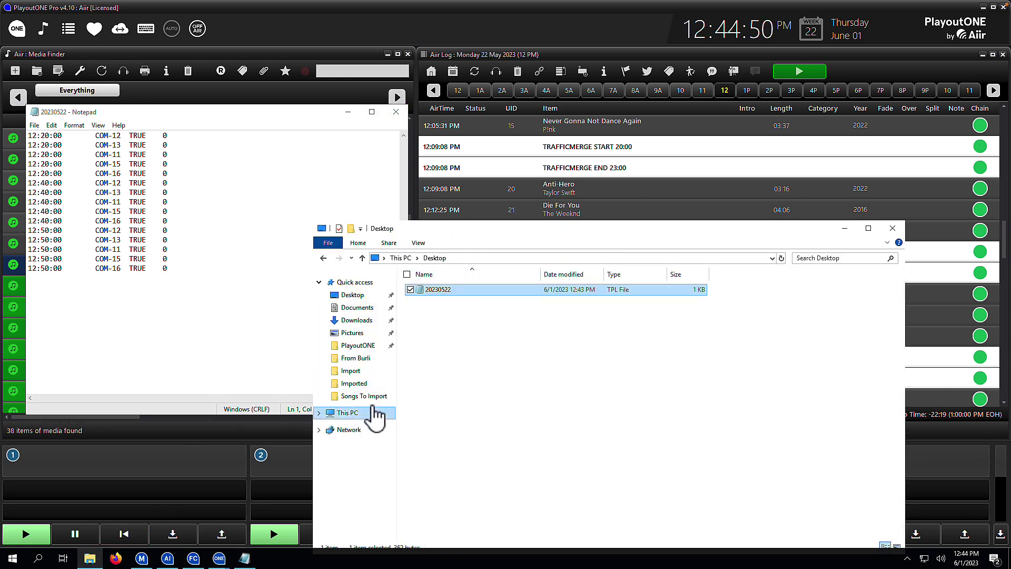
double_click(480, 405)
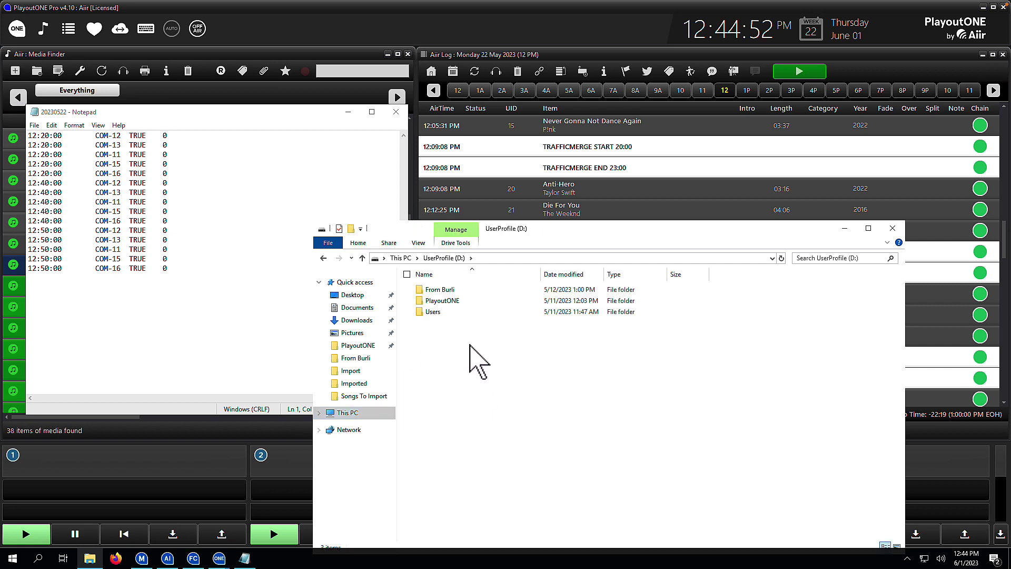
double_click(465, 303)
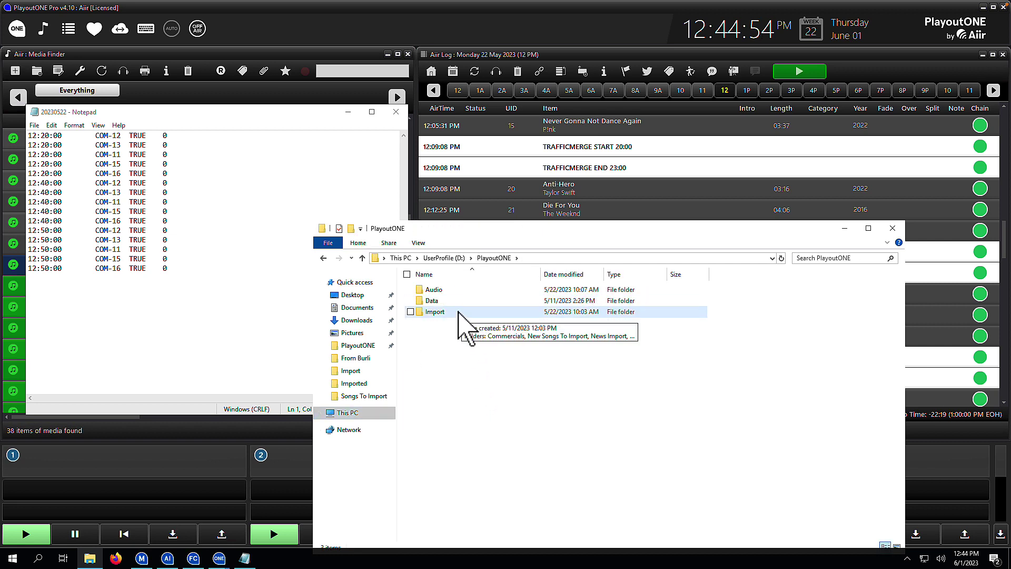
left_click(458, 312)
double_click(458, 312)
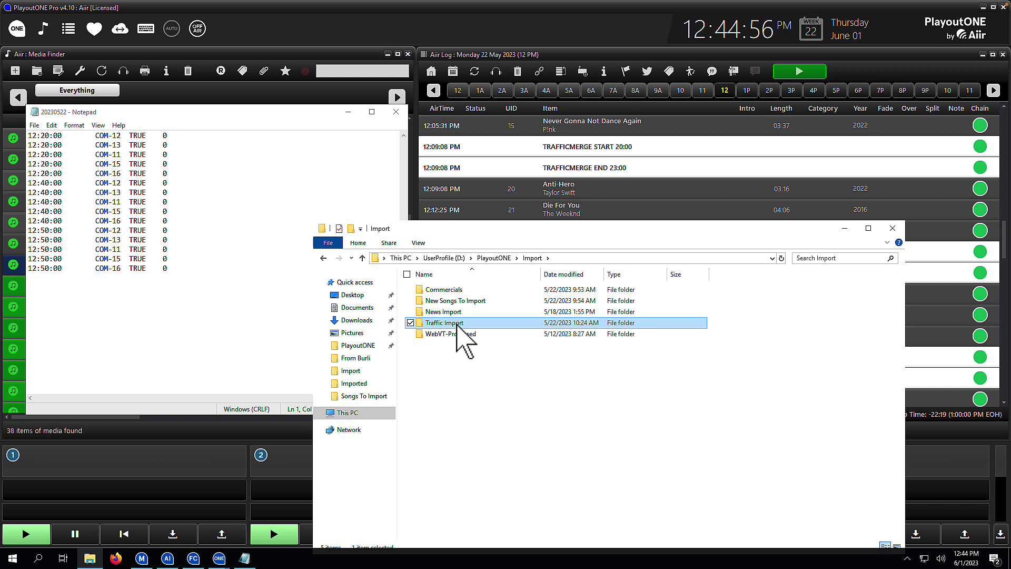
double_click(459, 322)
key("ctrl+v")
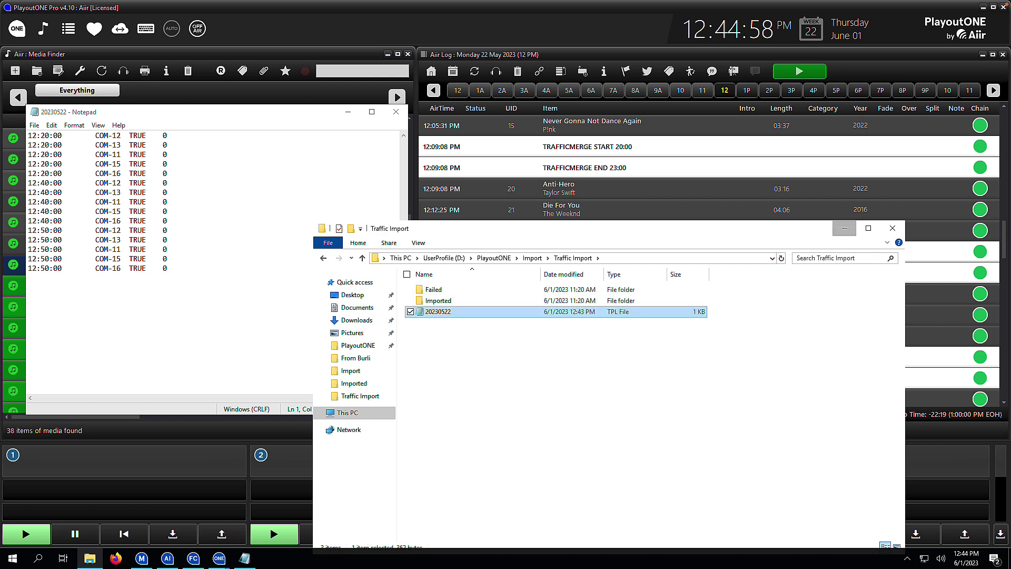
left_click(844, 228)
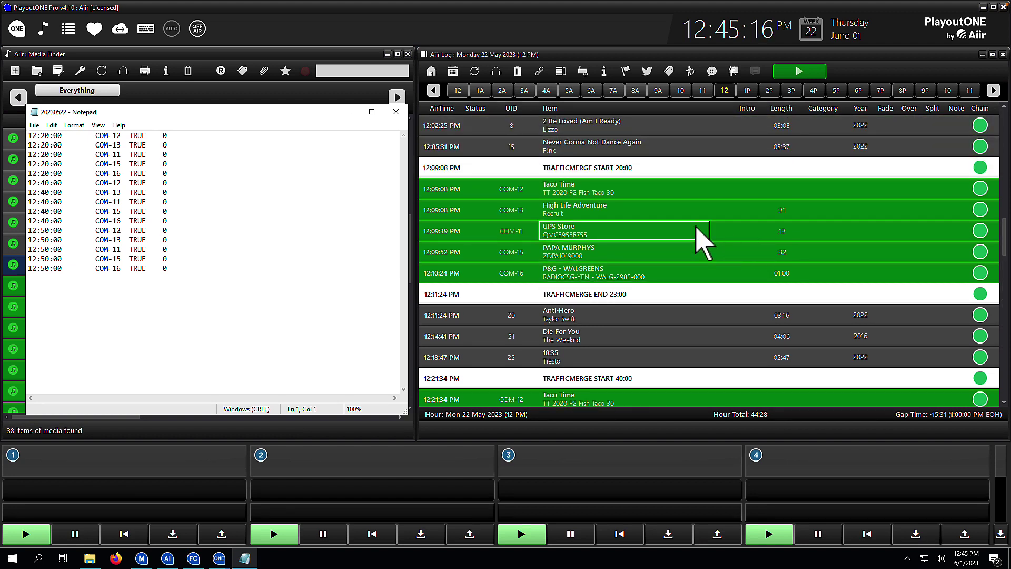
Once the spots merge between TRAFFICMERGE START 20:00 and END 23:00, place the cursor on the first spot's time in Notepad
left_click(48, 133)
Replace the minute digit on lines 1–5 with 4, so each 12:20:00 reads 12:24:00
key("BackSpace")
type("4")
key("Down")
key("BackSpace")
type("4")
key("Down")
key("BackSpace")
type("4")
key("Down")
key("BackSpace")
type("4")
key("Down")
key("BackSpace")
type("4")
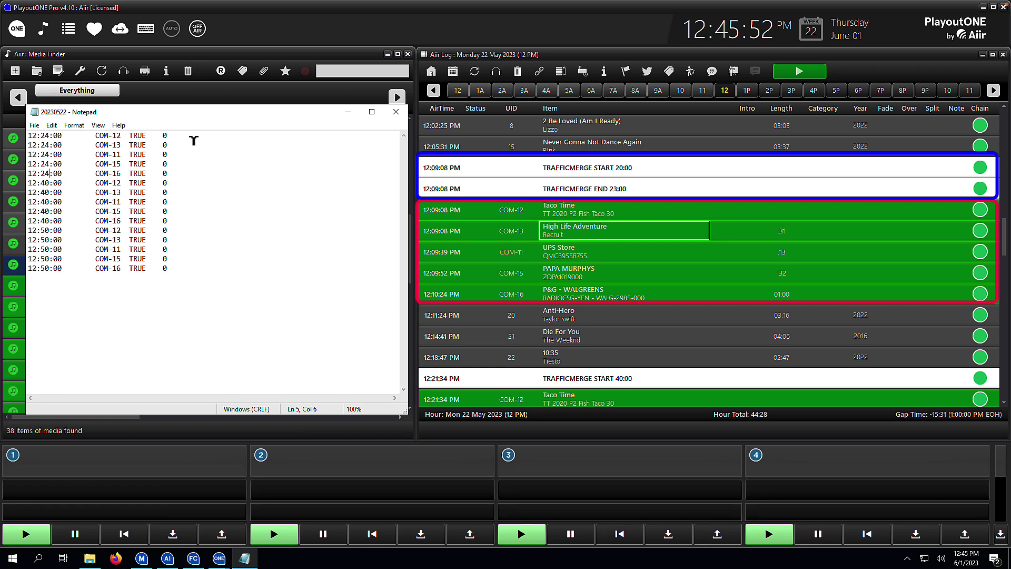
Change the first five spot times from 12:24:00 back to 12:20:00
left_click(49, 135)
key("BackSpace")
type("0")
key("Down")
key("BackSpace")
type("0")
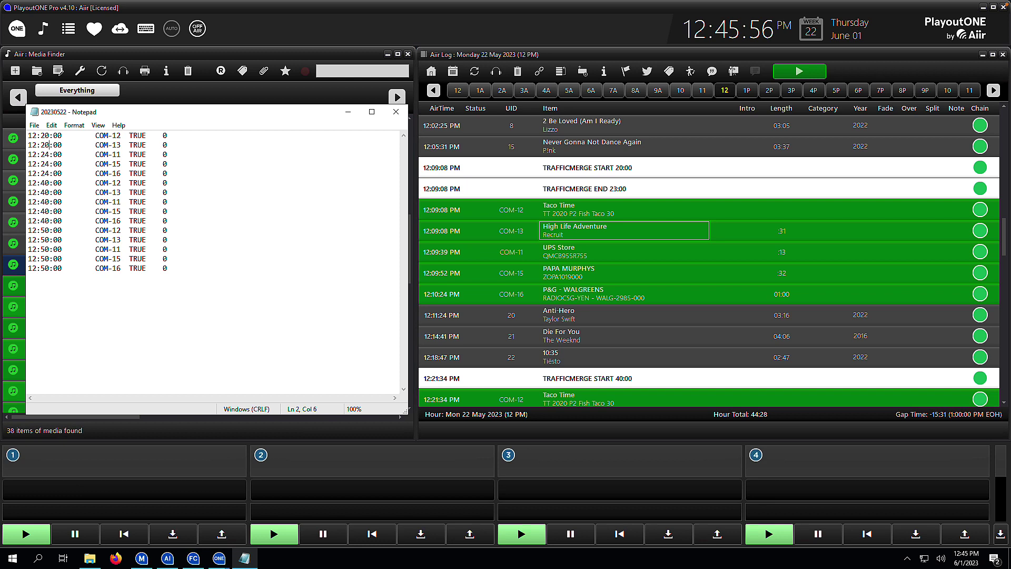
key("Down")
key("BackSpace")
type("0")
key("Down")
key("BackSpace")
type("0")
key("Down")
key("BackSpace")
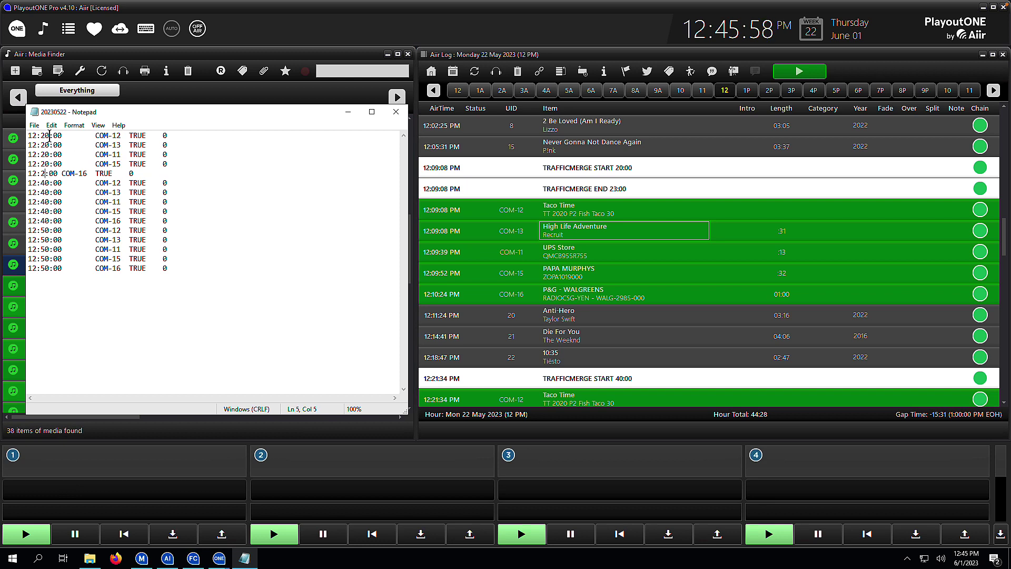
type("0")
Save the 20230522 file, then check the Desktop and Traffic Import folders and close Explorer
left_click(34, 125)
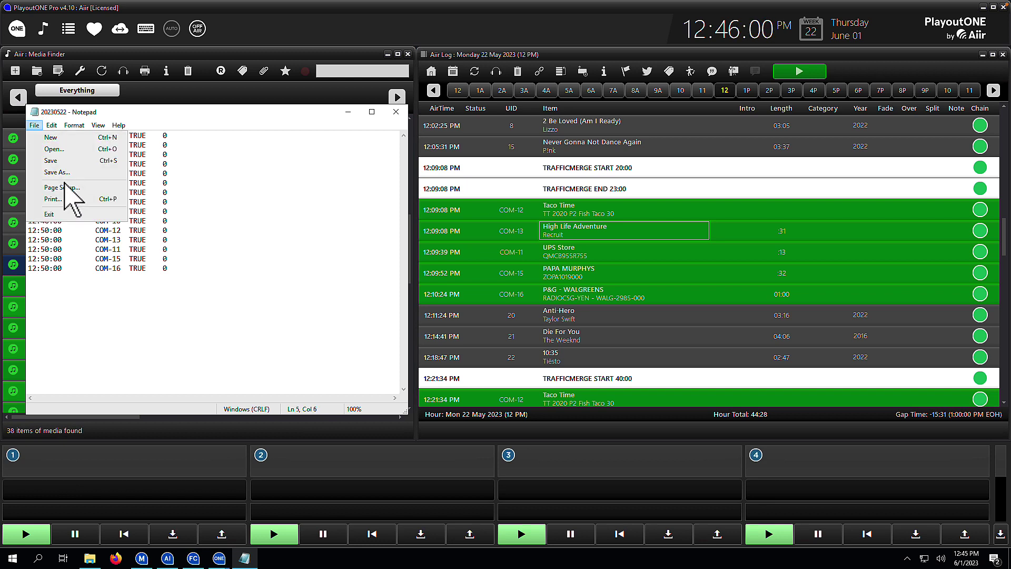
left_click(52, 160)
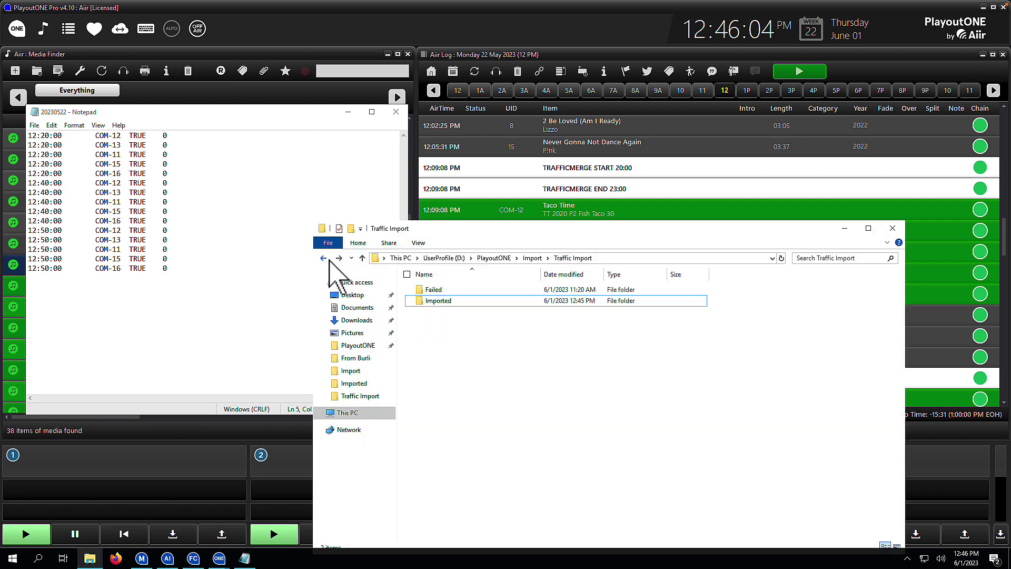
left_click(349, 294)
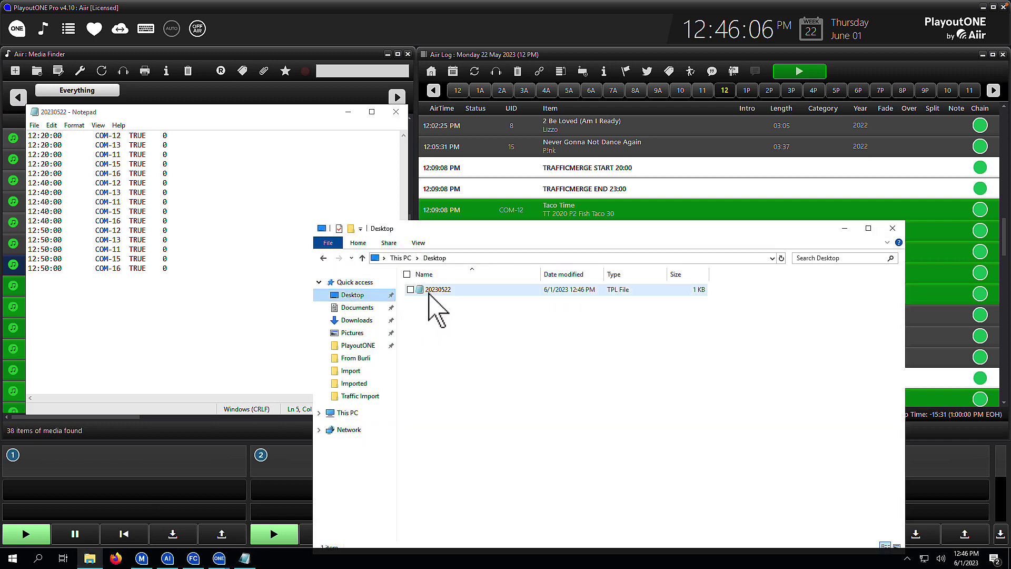
left_click(415, 289)
left_click(324, 258)
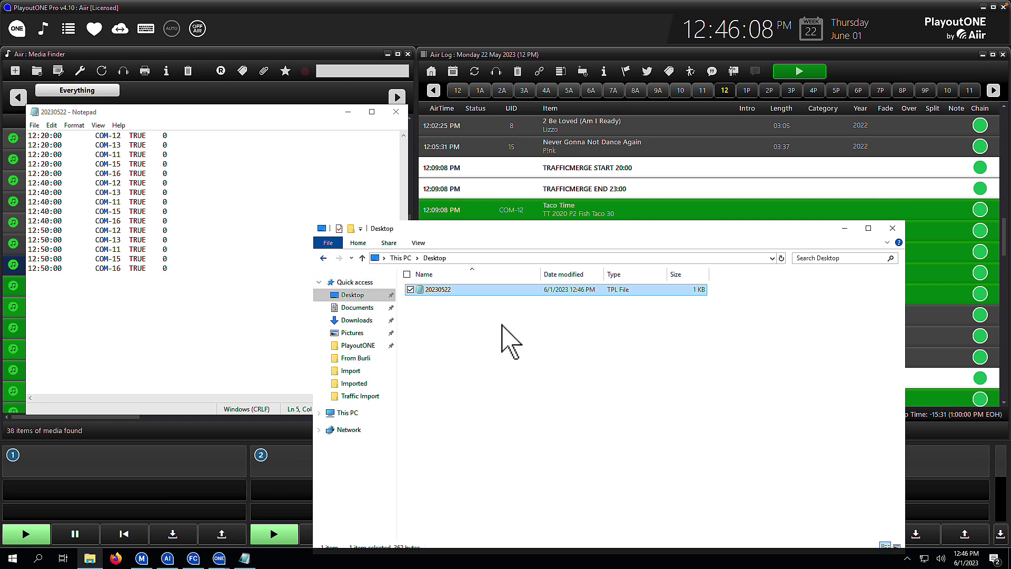
left_click(892, 228)
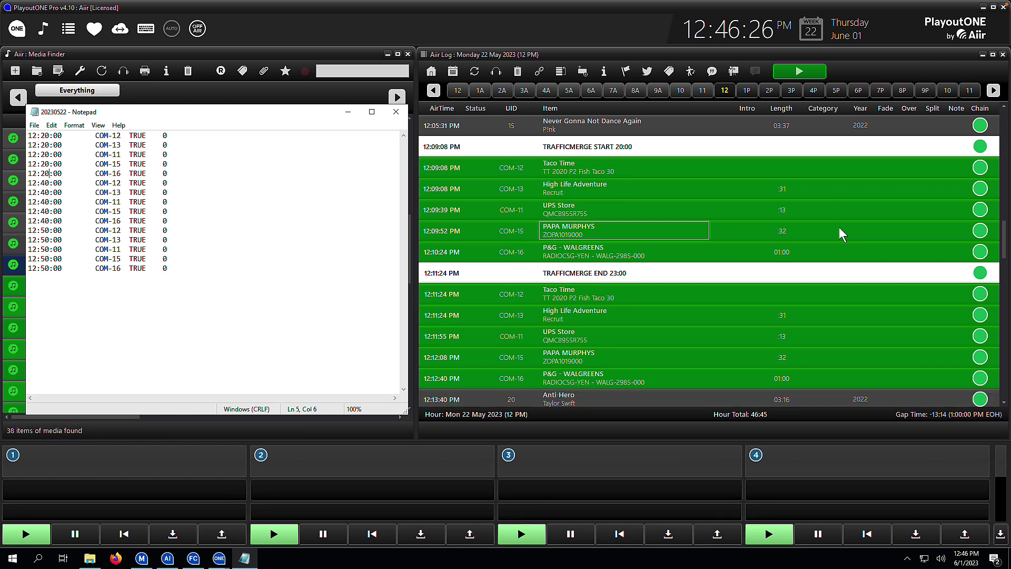
Scroll the Air Log to the orphaned spots after TRAFFICMERGE END 23:00, then close Notepad
scroll(838, 231, "down", 2)
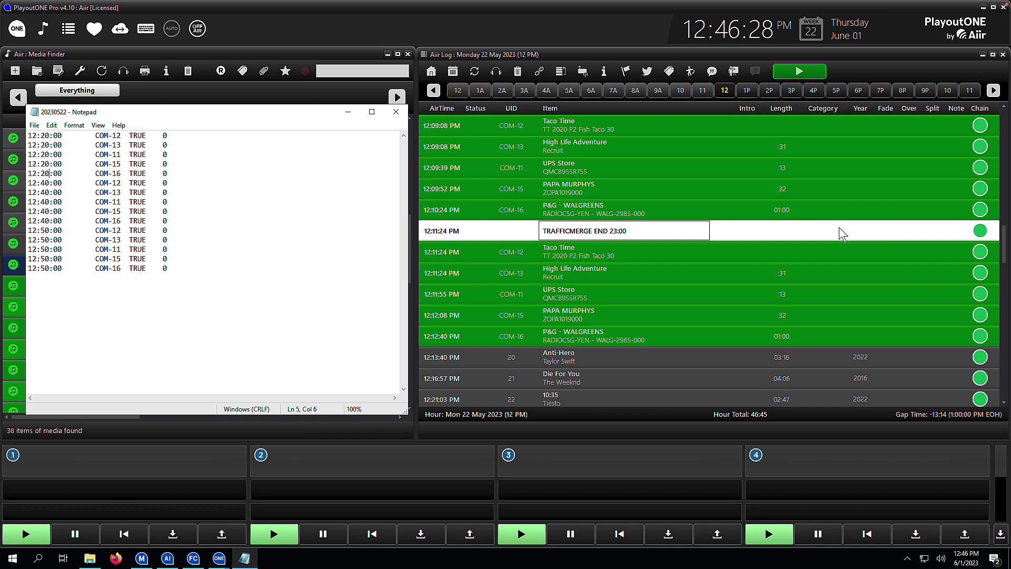
scroll(839, 227, "up", 1)
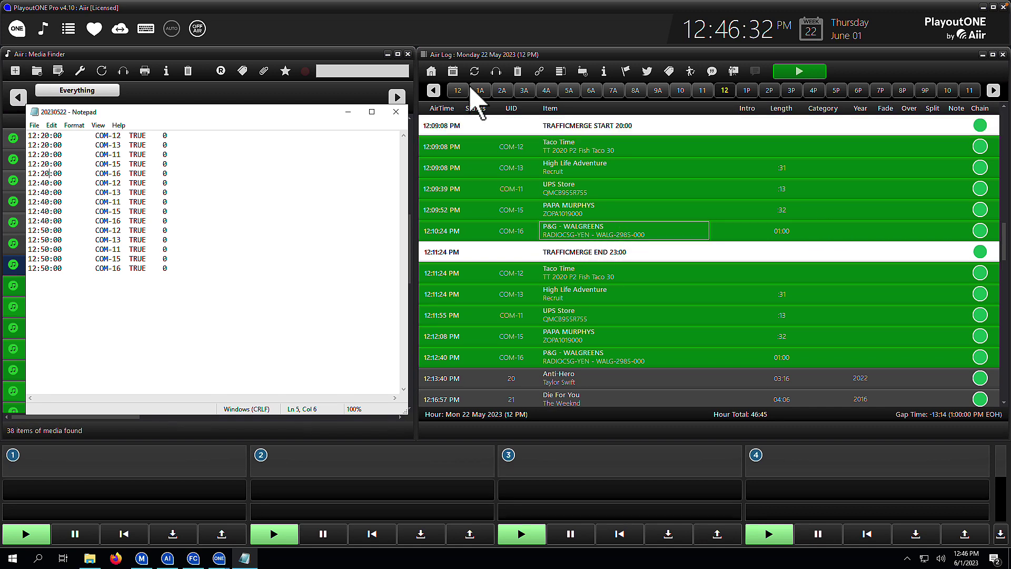
left_click(396, 112)
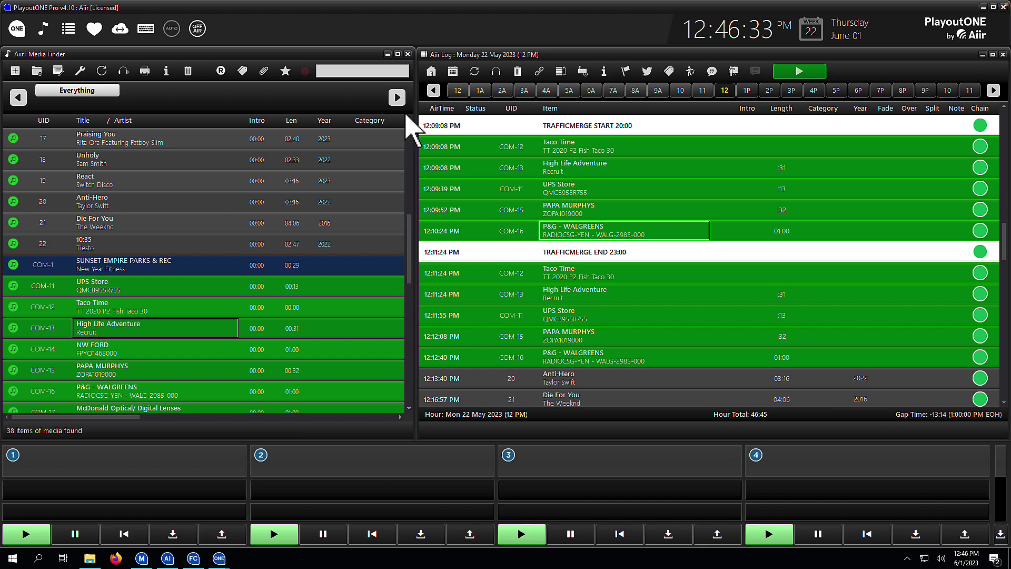
Open Monitor's Air station settings at the Alerts tab showing 'Alert if traffic doesn't merge properly'
left_click(141, 559)
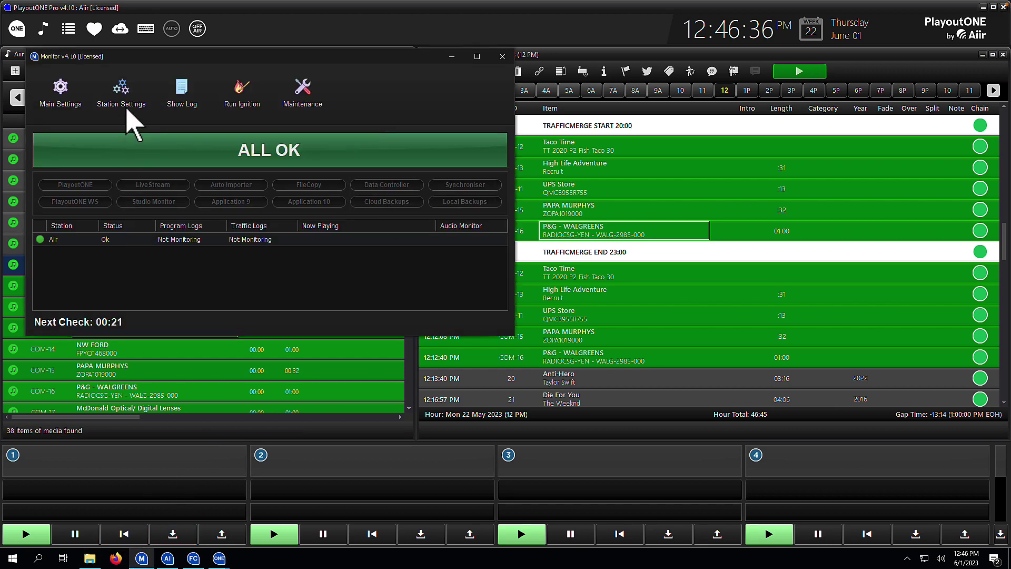
left_click(127, 107)
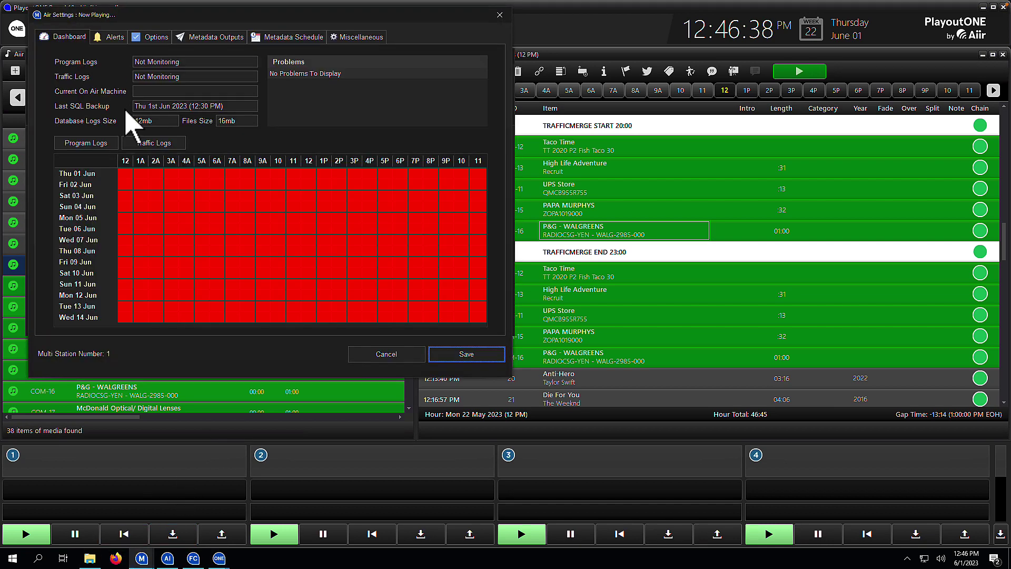
left_click(109, 37)
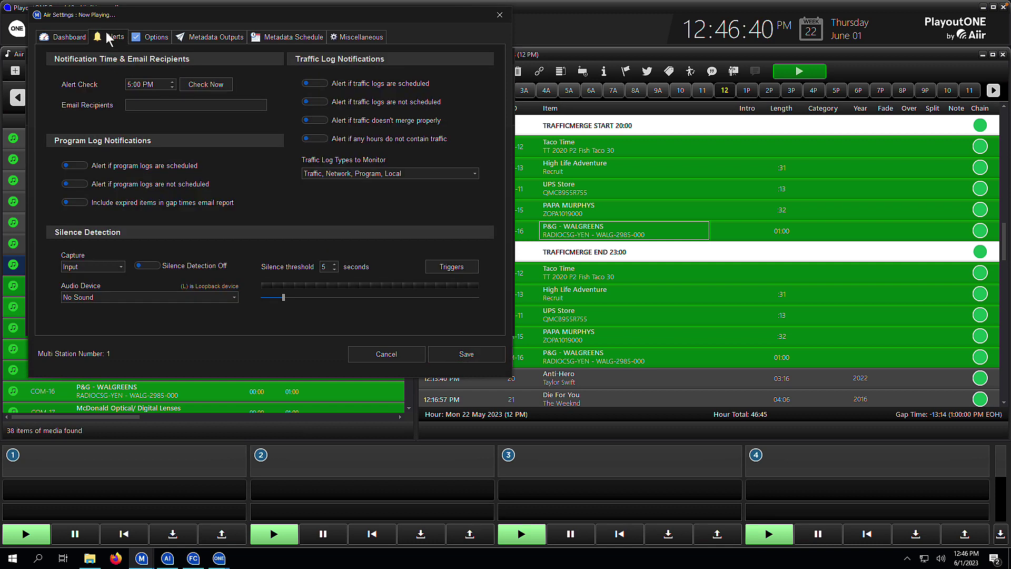